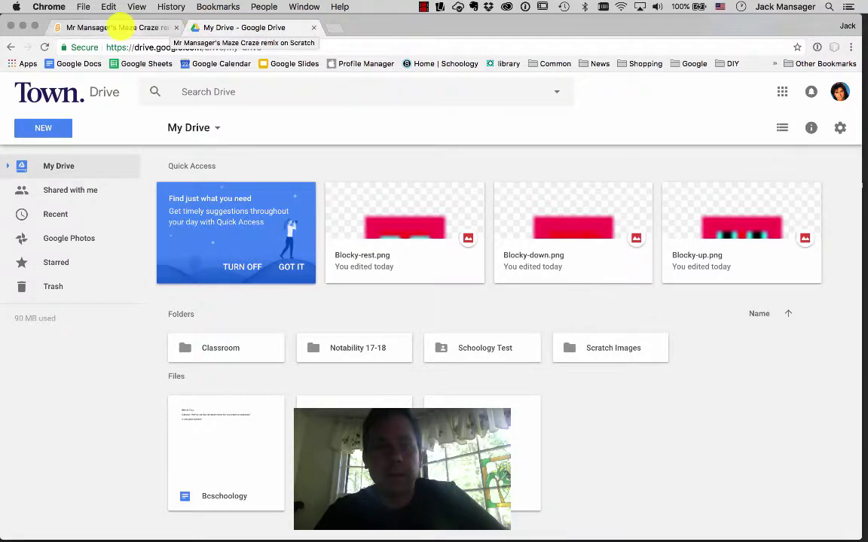
Step: View the maze project in Scratch, look inside the Scratch Images folder in Google Drive, and return to My Drive
click(120, 27)
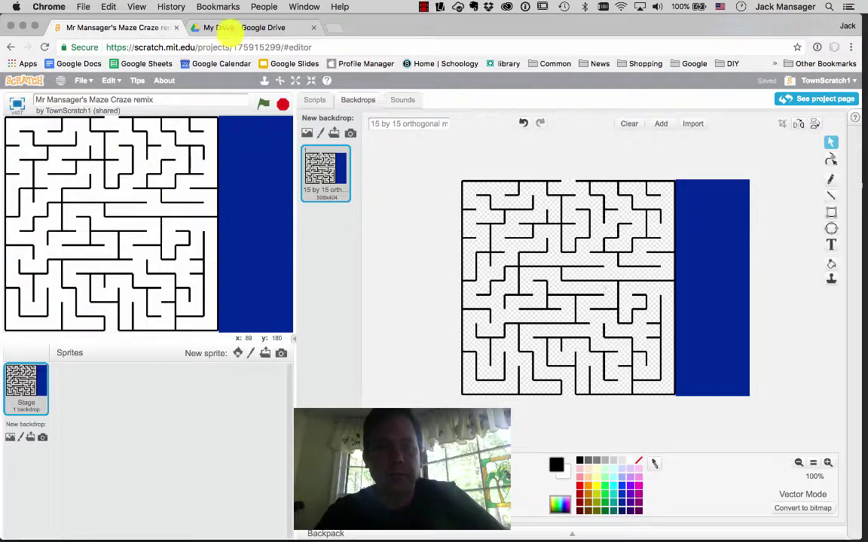
click(224, 25)
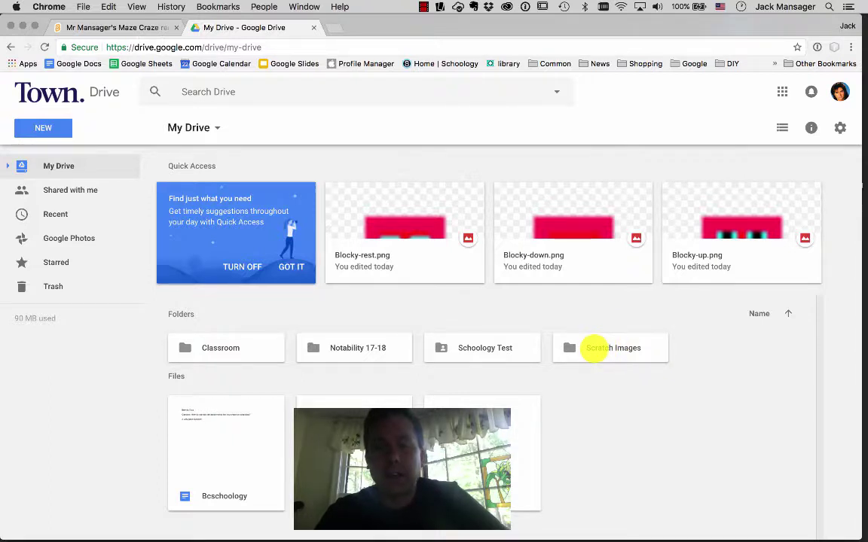
double_click(594, 348)
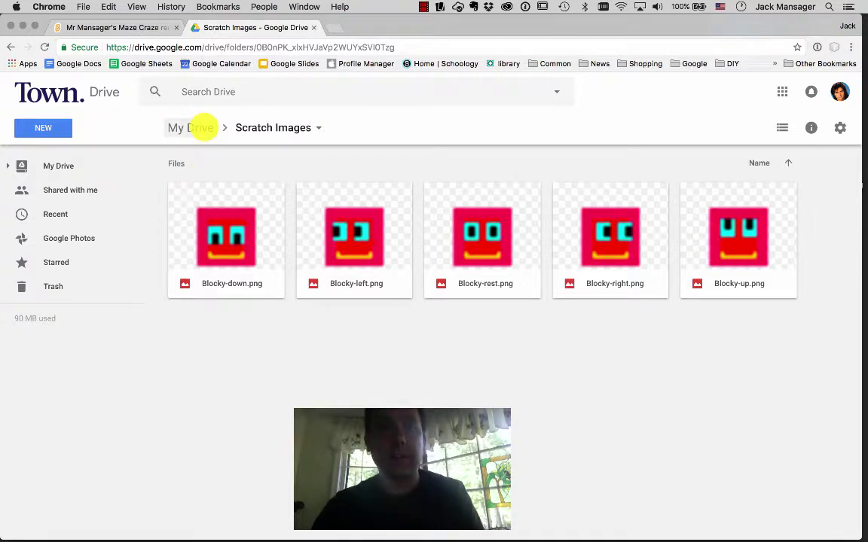
click(199, 127)
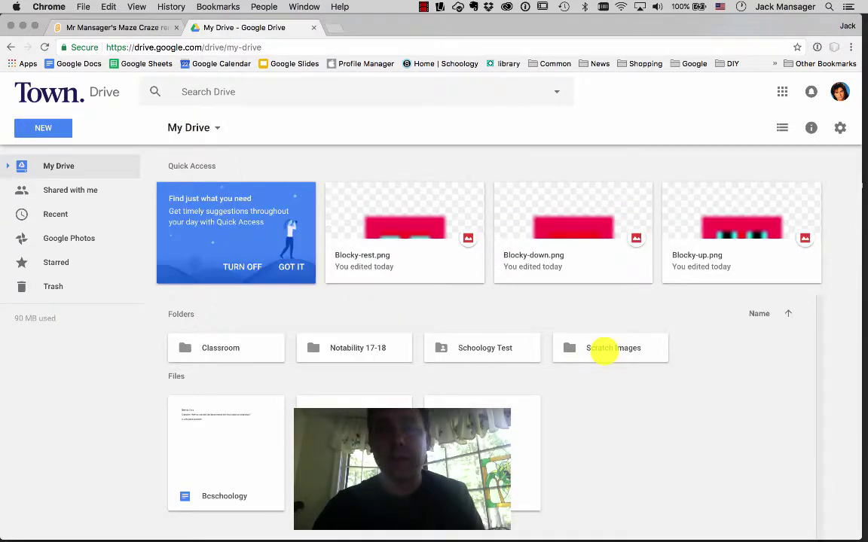
Step: Download the whole Scratch Images folder from Google Drive
click(603, 348)
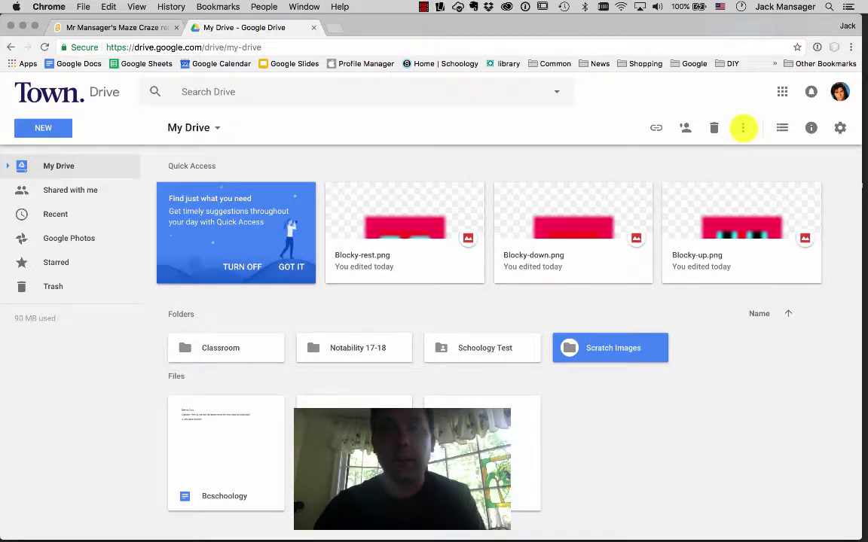
click(743, 128)
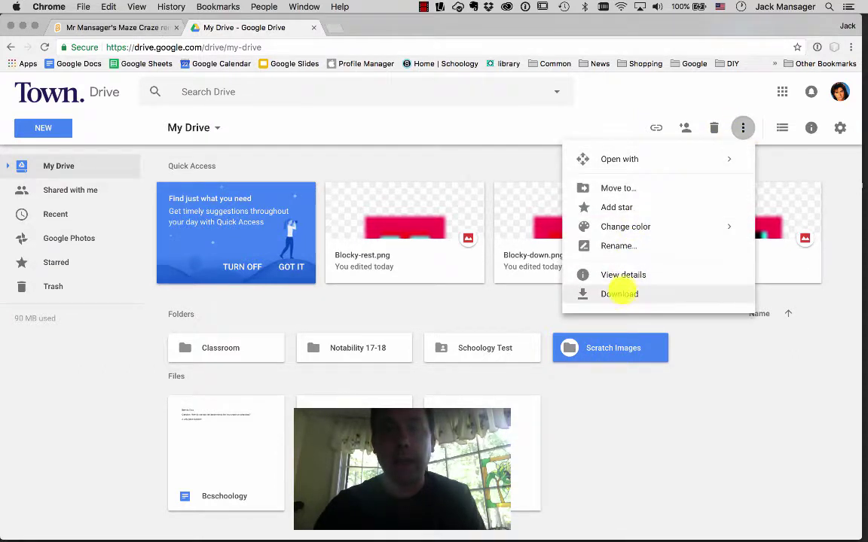
click(619, 294)
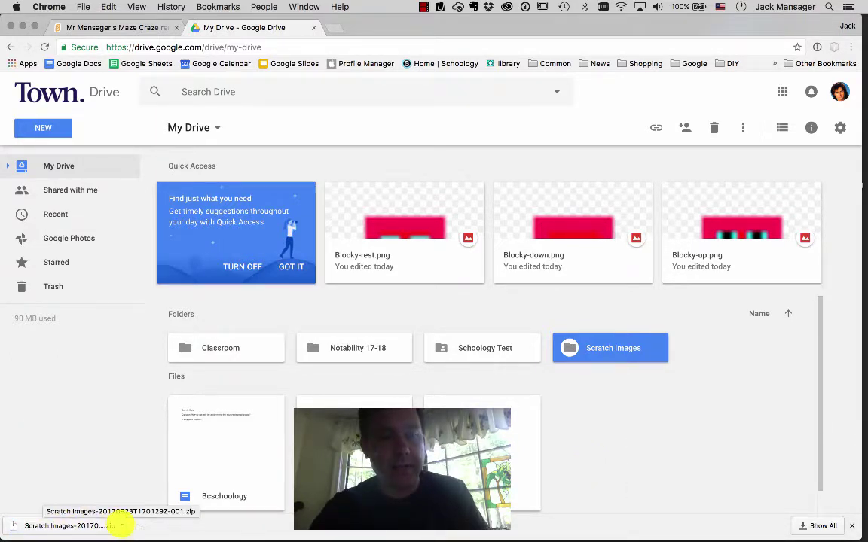
Step: Show the downloaded Scratch Images zip in Finder, extract it in Downloads, and close that Finder window
click(121, 525)
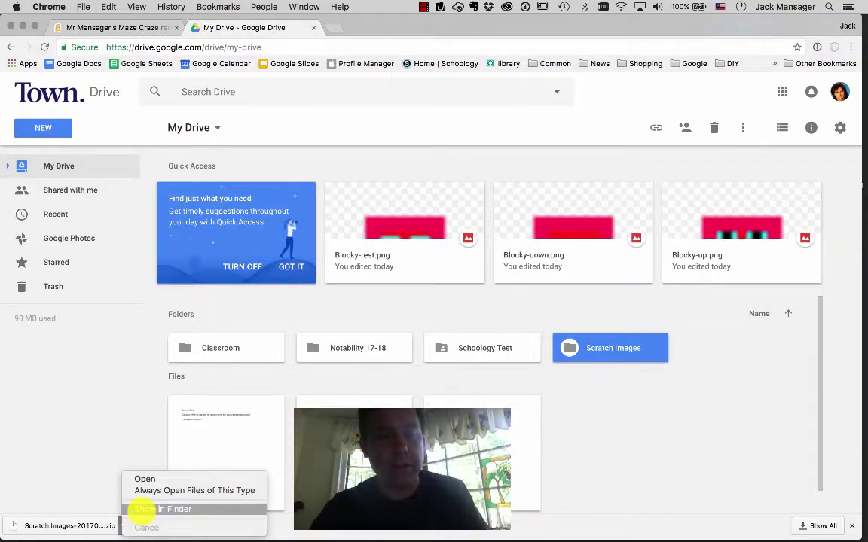
click(143, 510)
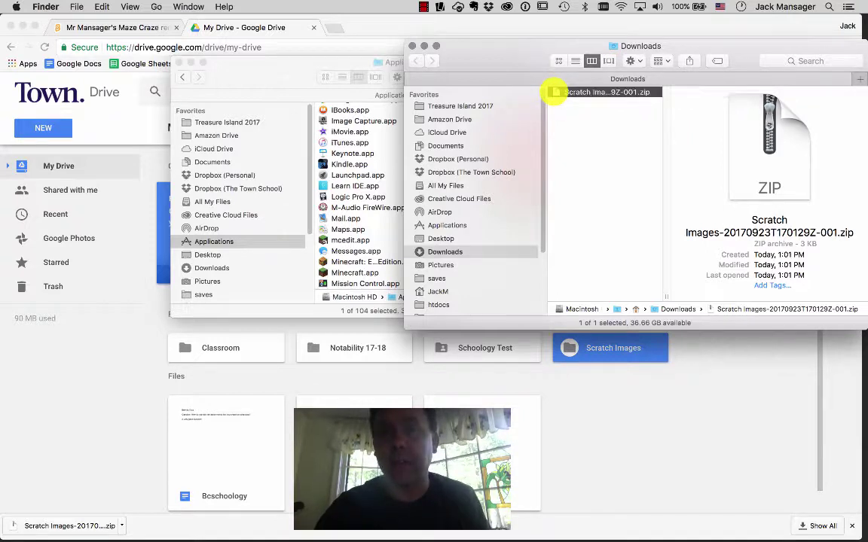
double_click(554, 92)
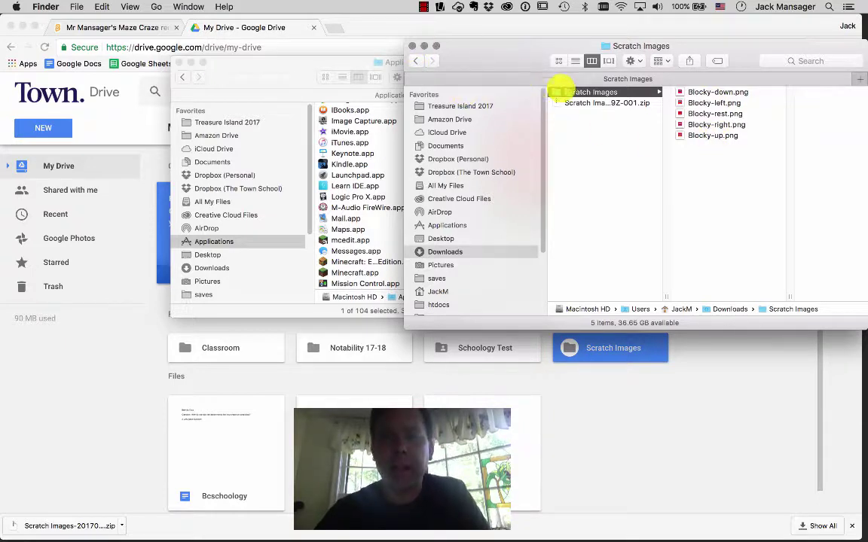
click(412, 46)
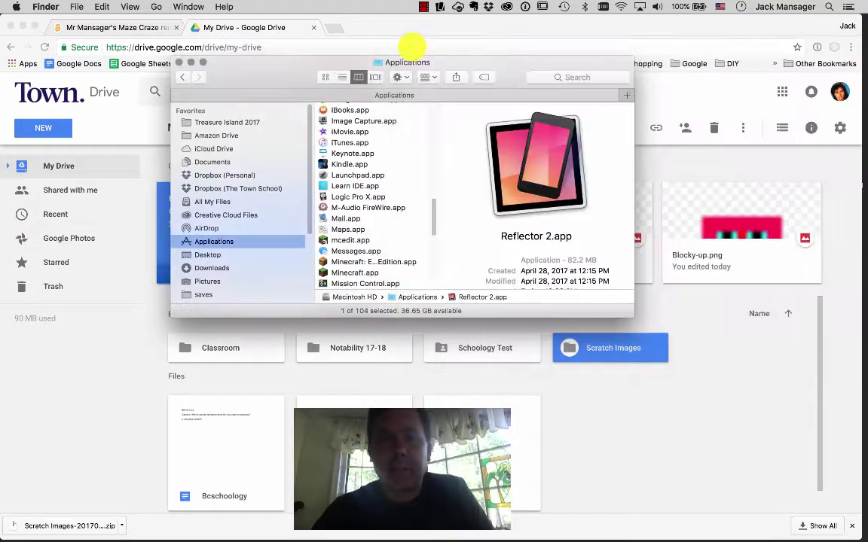
Step: Switch to the Scratch project, upload Blocky-rest.png from Downloads' Scratch Images folder as a new sprite, and move it to about x 9, y 24
click(124, 28)
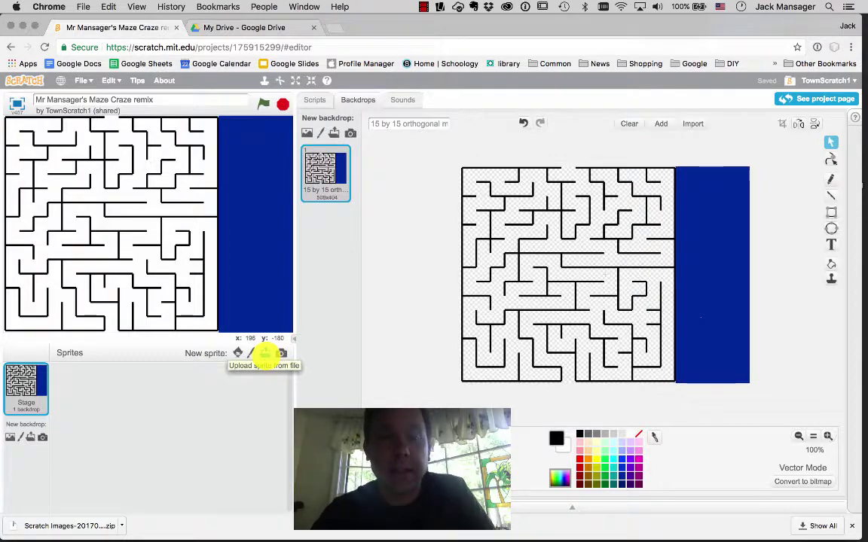
click(264, 353)
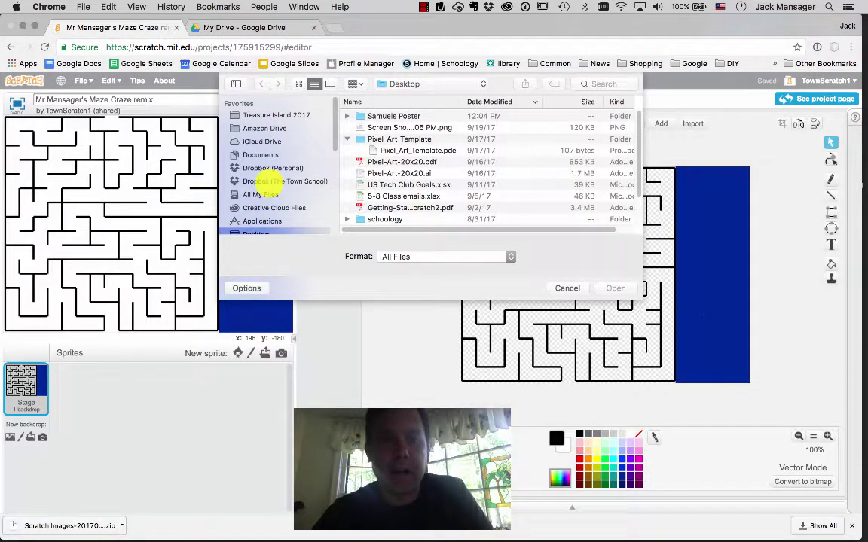
scroll(268, 180, down, 2)
scroll(268, 179, down, 1)
scroll(268, 180, up, 3)
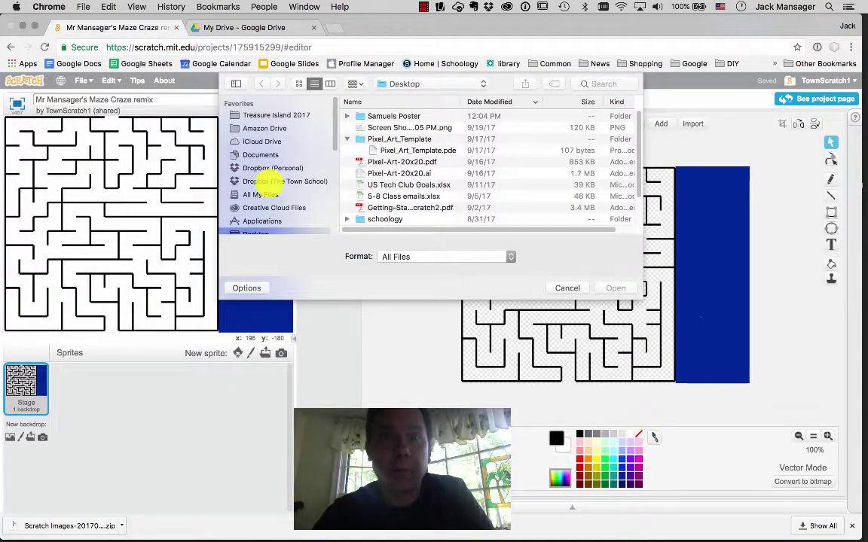
scroll(268, 182, down, 3)
scroll(269, 183, up, 3)
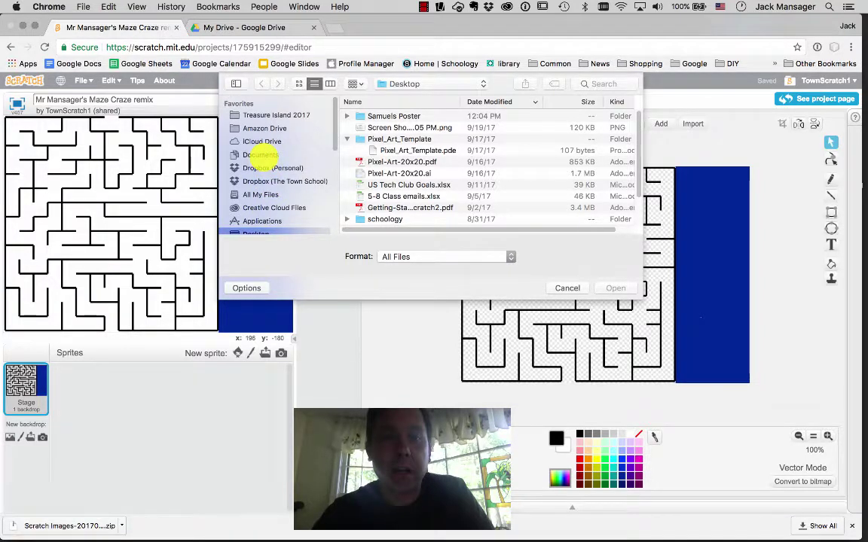
click(260, 155)
scroll(258, 158, down, 4)
click(260, 169)
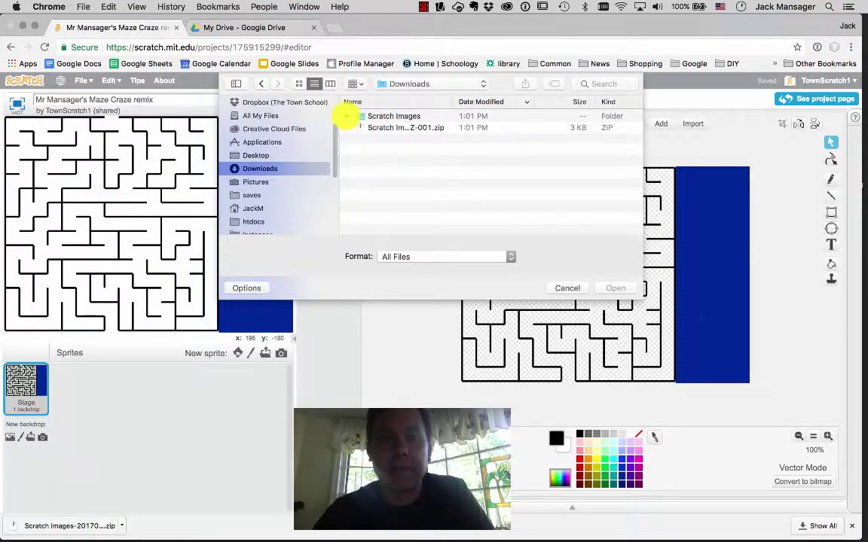
click(347, 116)
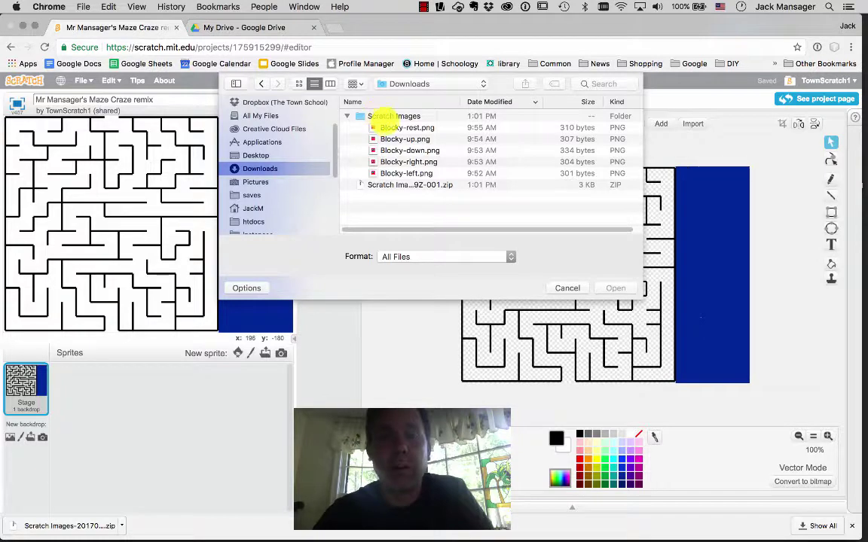
click(386, 127)
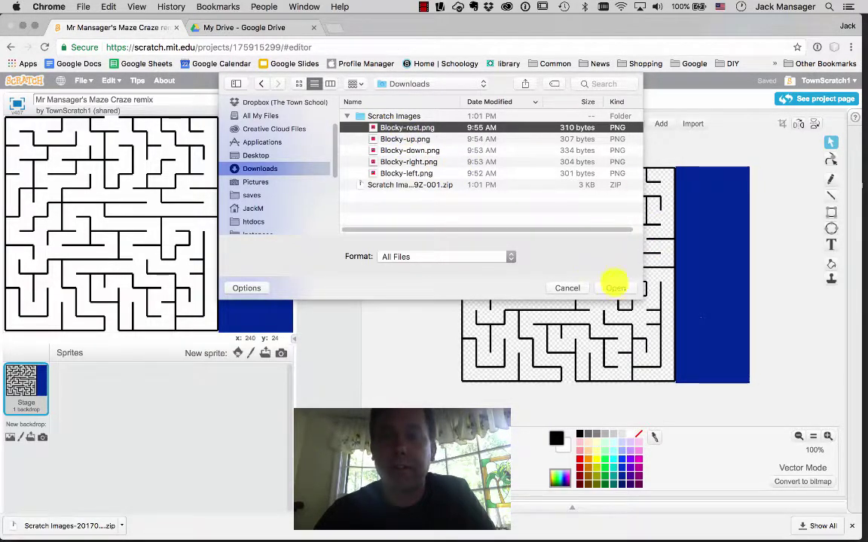
click(616, 288)
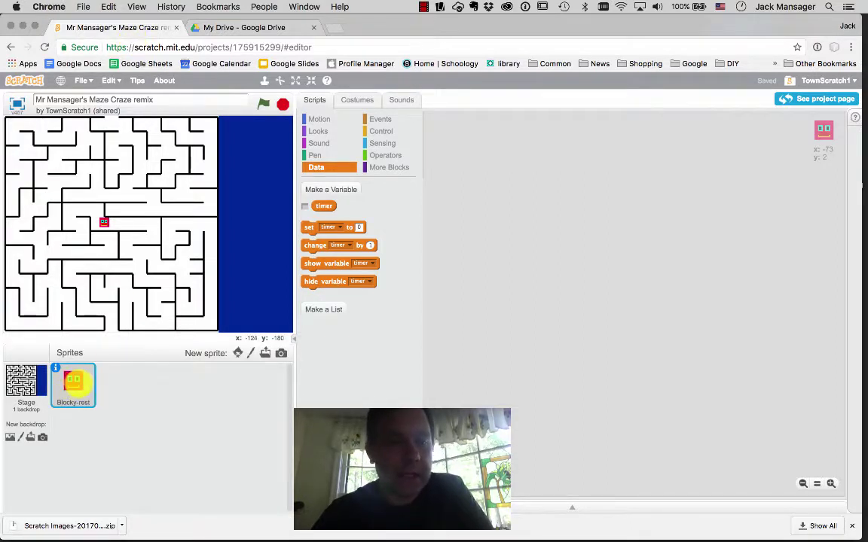
drag(104, 222, 153, 208)
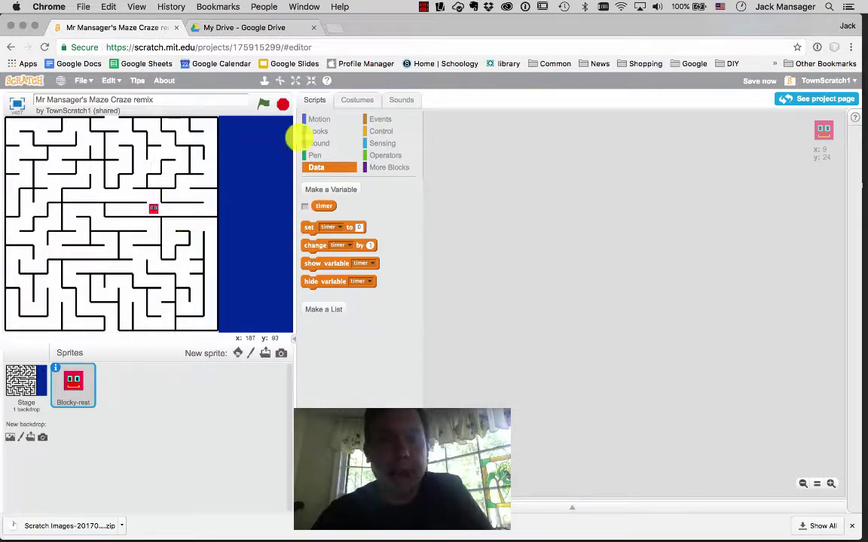
Step: Upload Blocky-up.png from the Scratch Images folder as a new costume for the Blocky-rest sprite
click(357, 100)
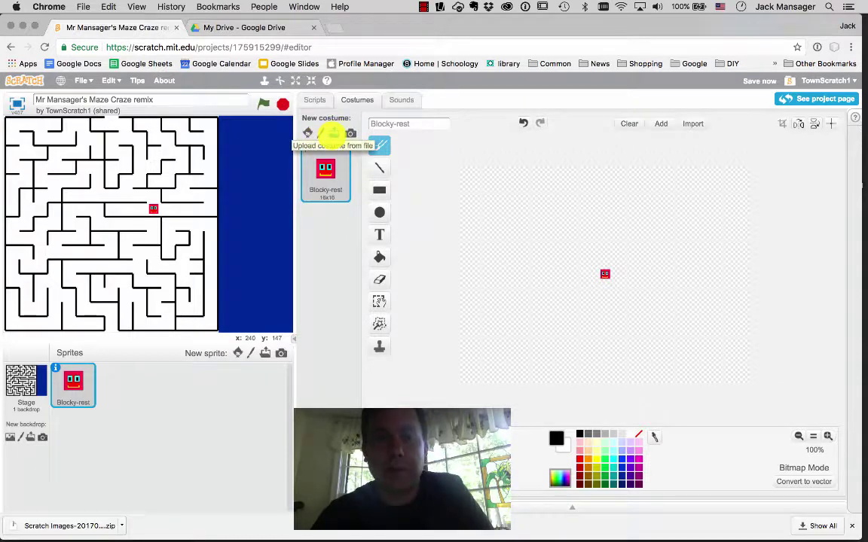
click(333, 133)
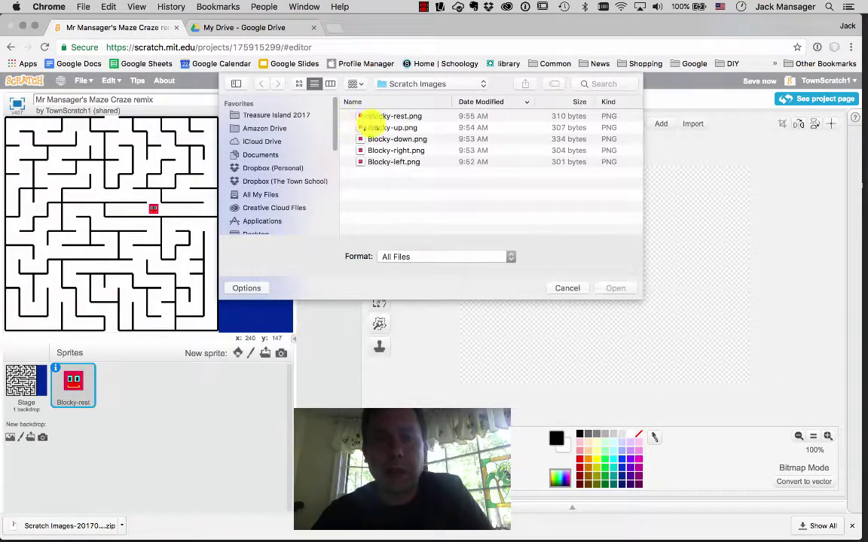
click(392, 128)
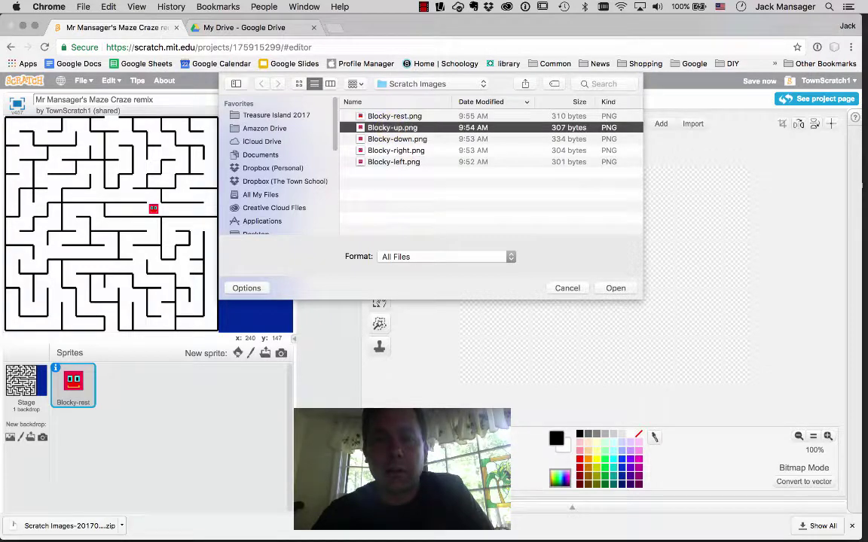
key(Return)
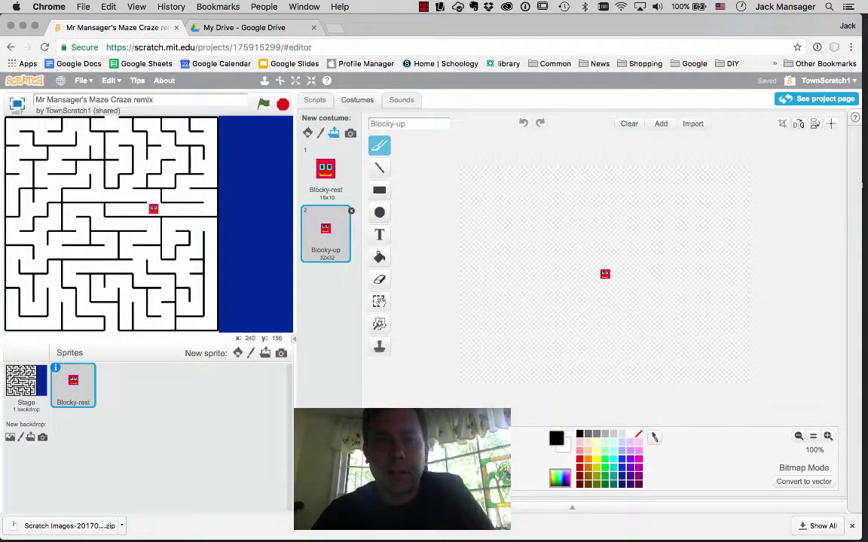
Step: Upload Blocky-down.png, Blocky-right.png and Blocky-left.png together as additional costumes for the Blocky-rest sprite
click(332, 134)
click(397, 139)
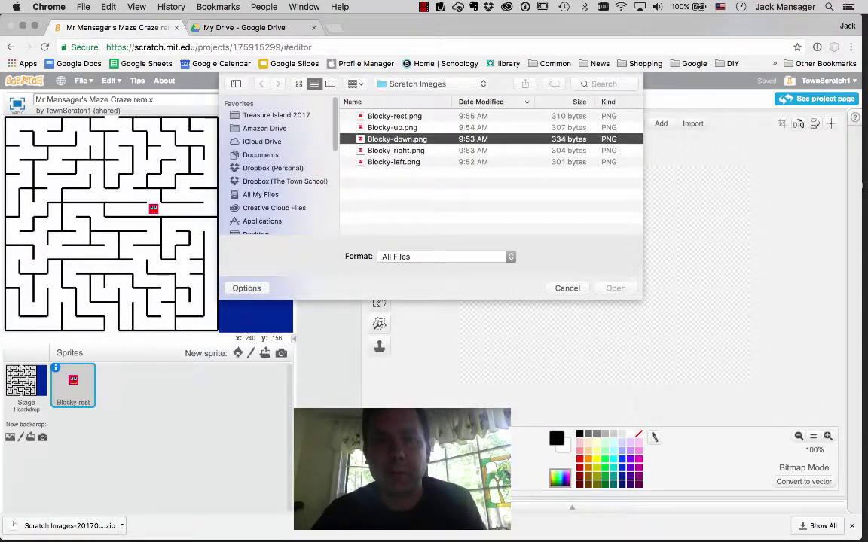
shift+click(394, 161)
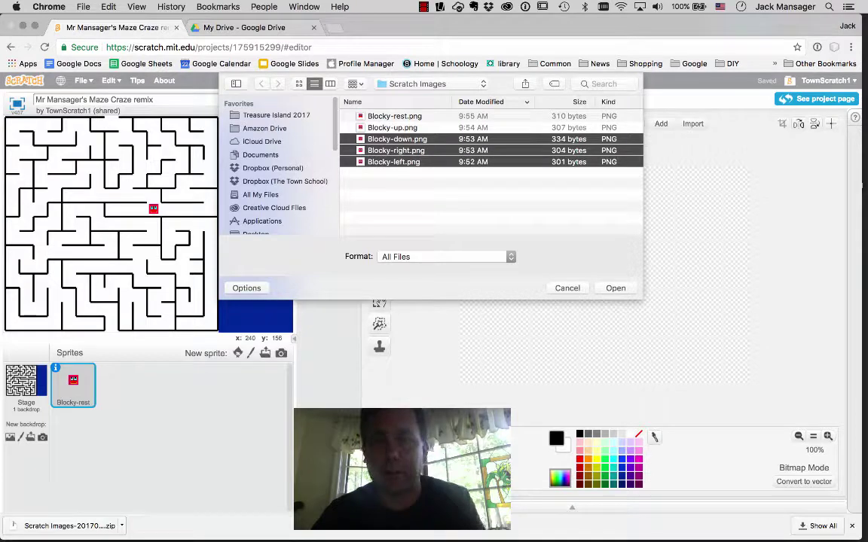
key(Return)
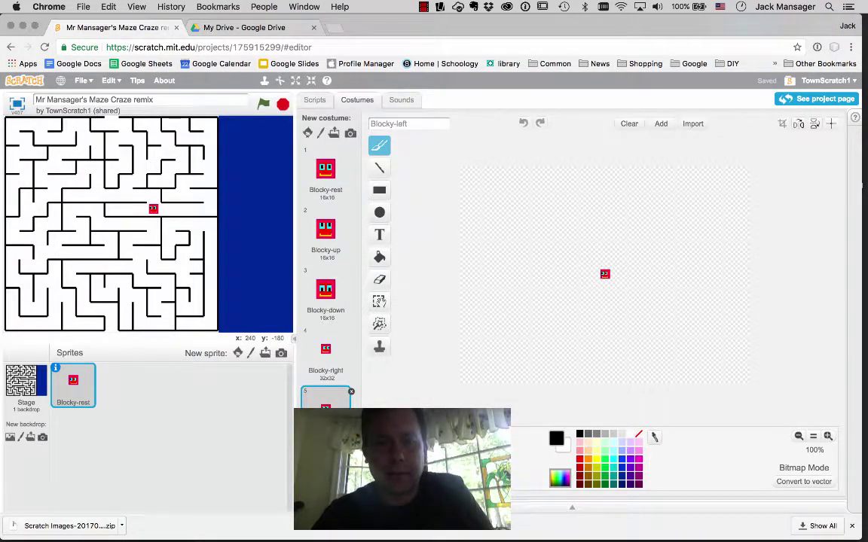
Step: Delete the Blocky-right costume from the sprite's costume list
click(326, 353)
click(511, 364)
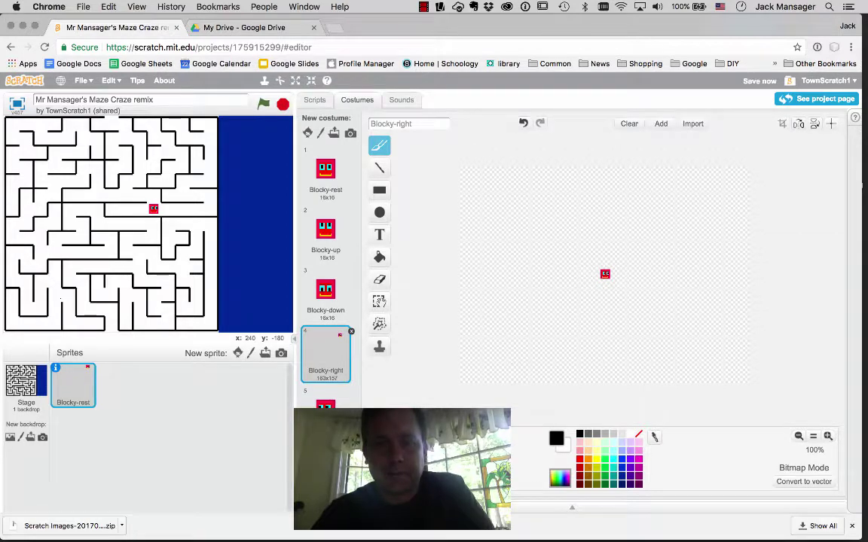
click(325, 354)
click(326, 296)
click(325, 353)
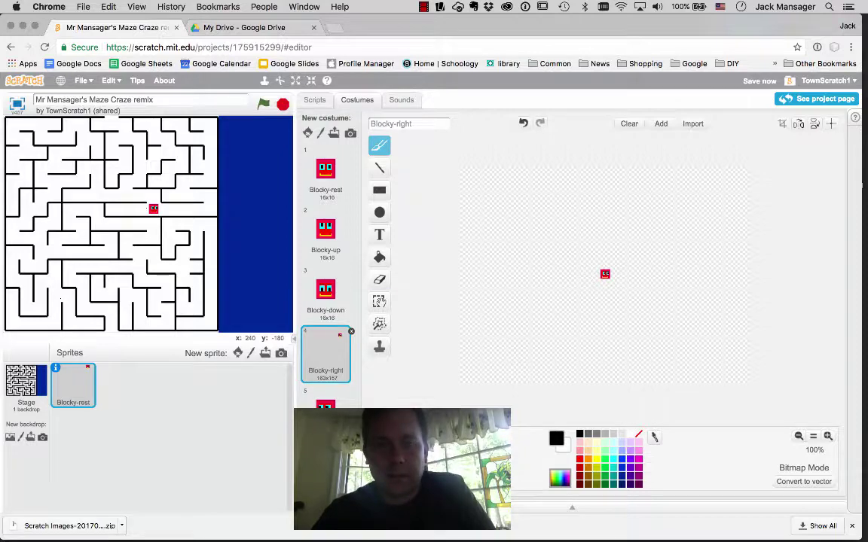
click(351, 331)
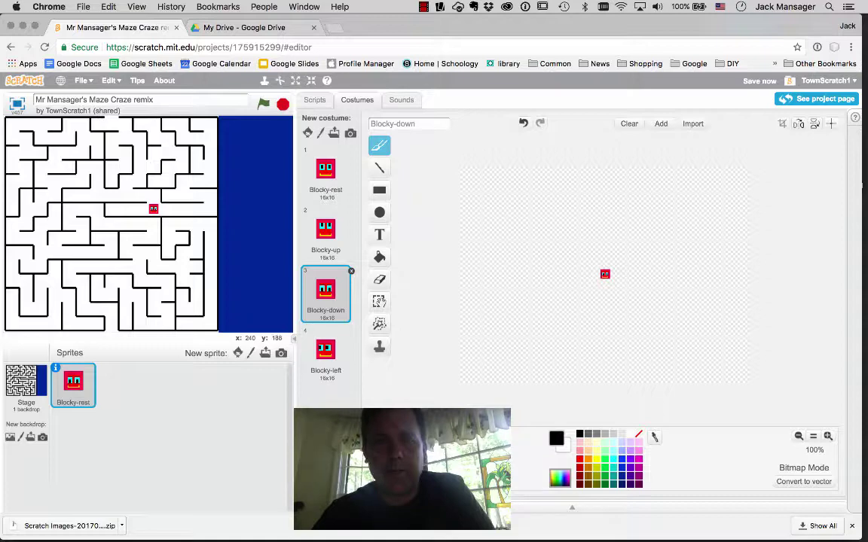
Step: Upload Blocky-right.png from the Scratch Images folder again as a fresh costume
click(333, 133)
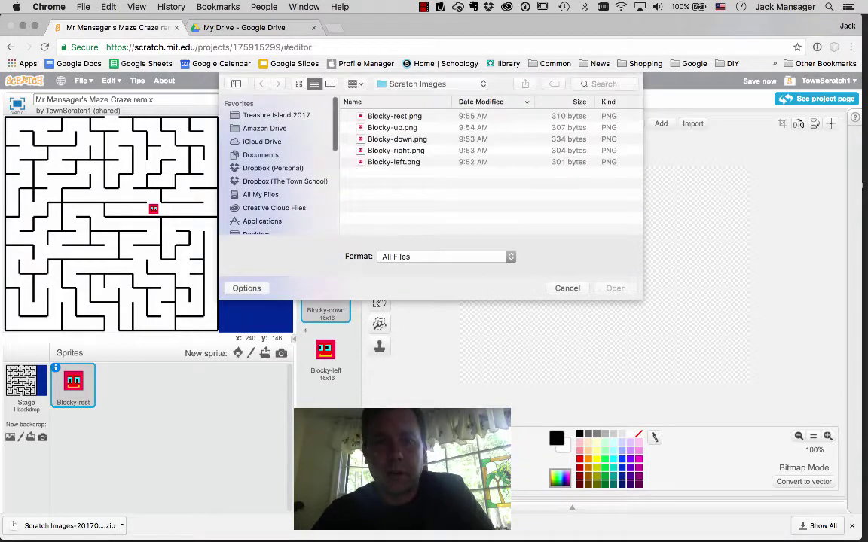
click(396, 150)
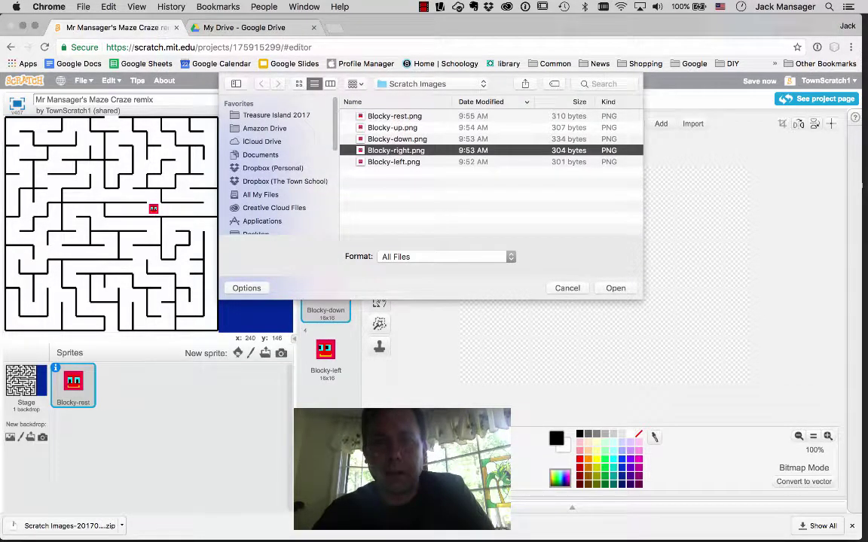
key(Return)
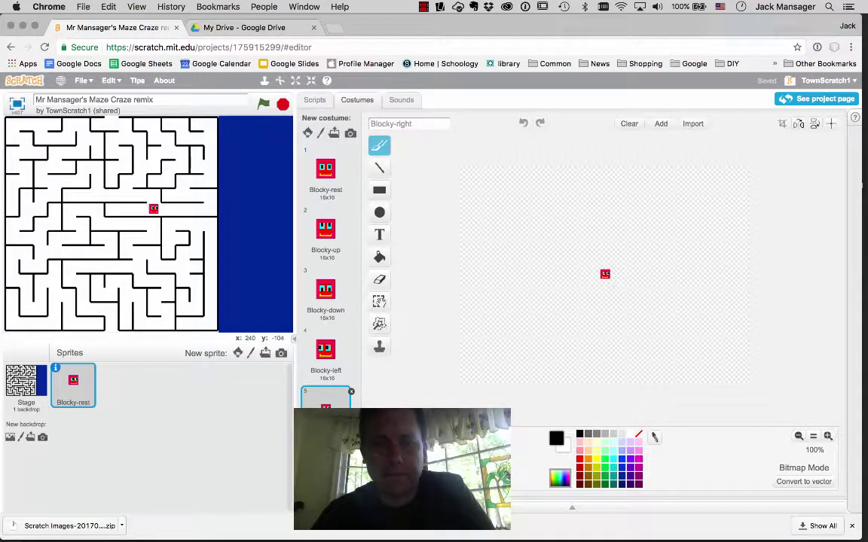
Step: Check the uploaded costumes in turn, including Blocky-left and Blocky-down, finishing with Blocky-up selected
click(325, 353)
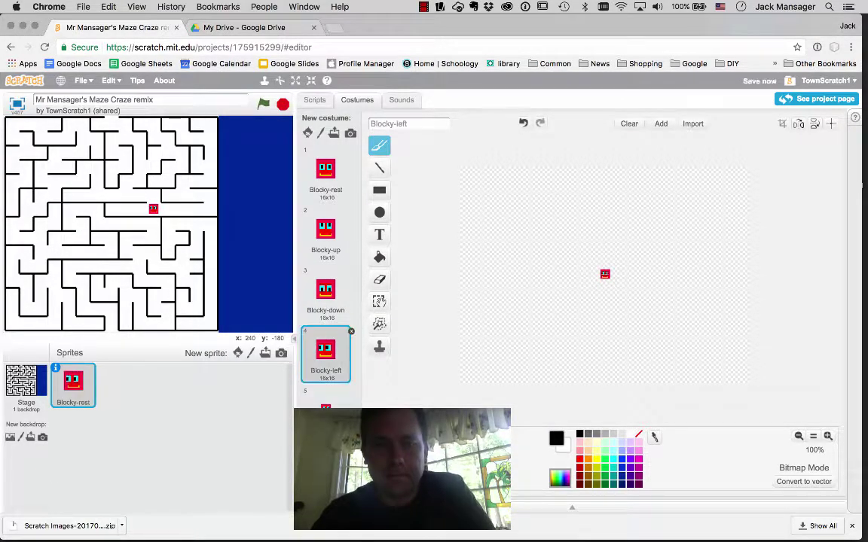
click(325, 400)
click(326, 282)
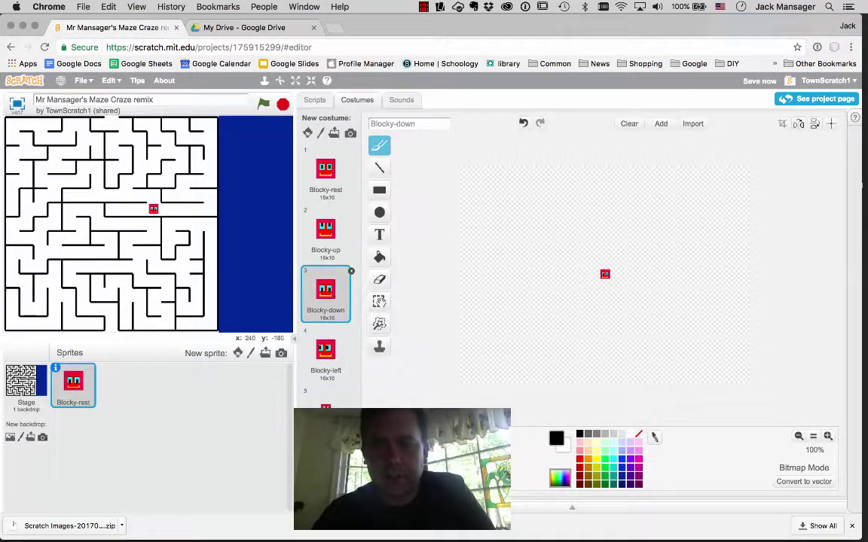
click(325, 352)
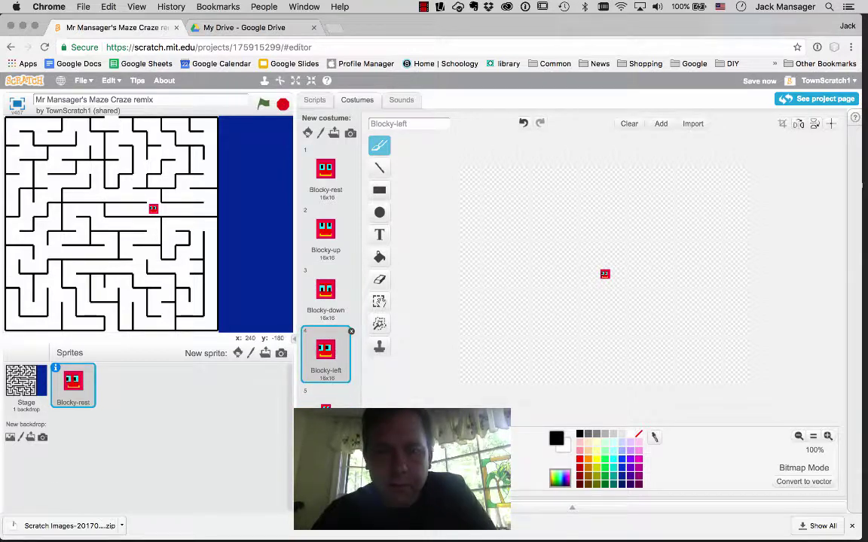
click(326, 230)
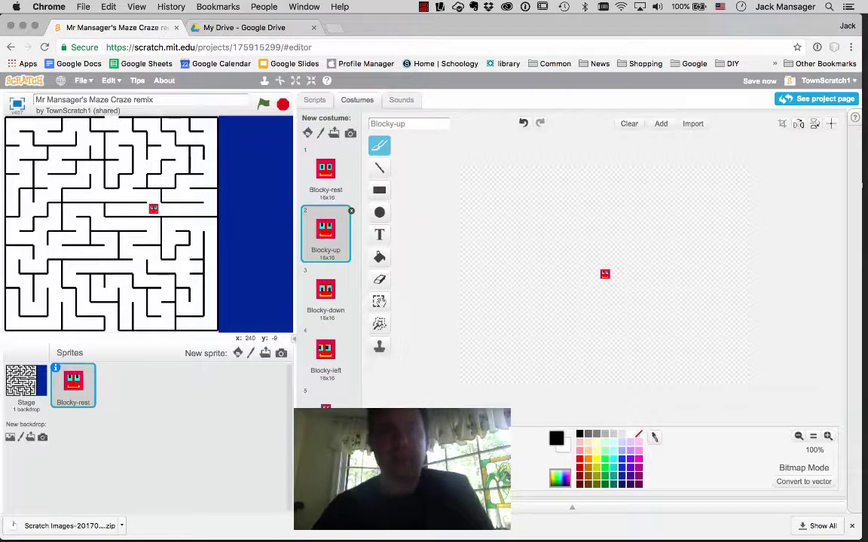